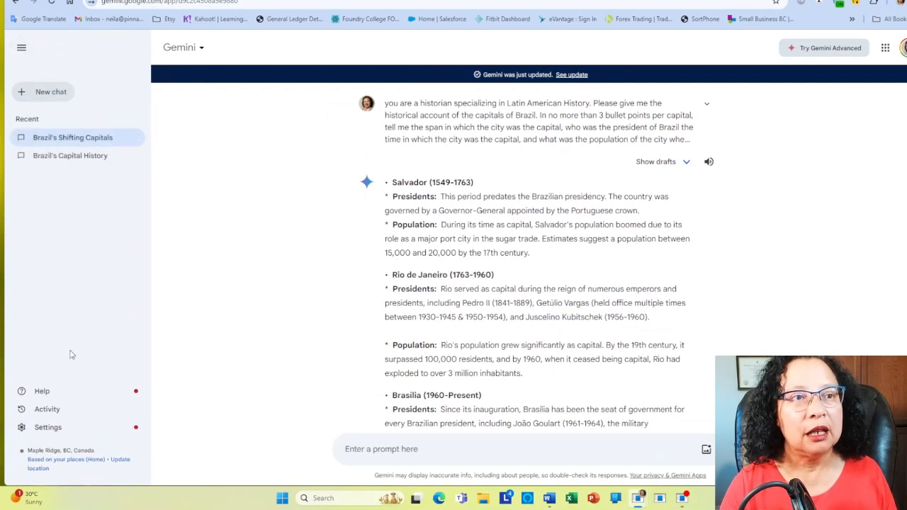
Look over the Gemini Apps Activity page and the available settings options.
{"action": "left_click", "coordinate": [55, 416]}
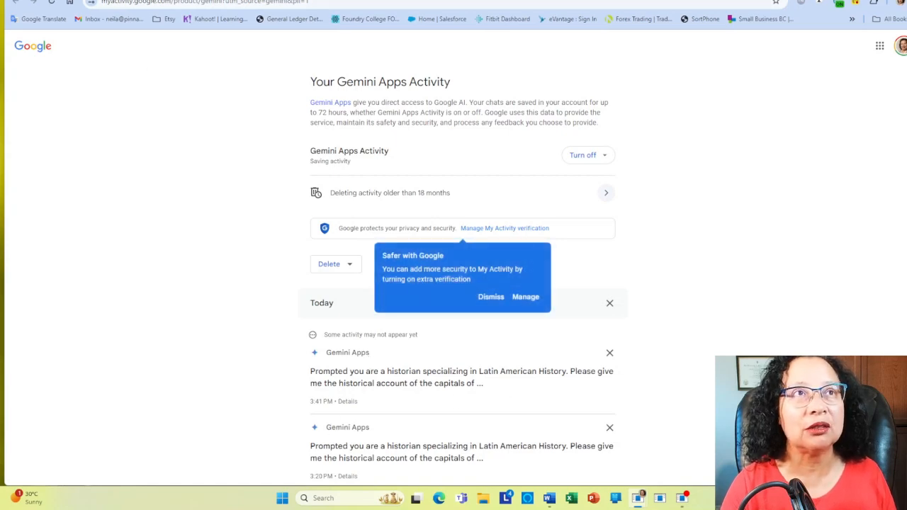
{"action": "left_click", "coordinate": [107, 1]}
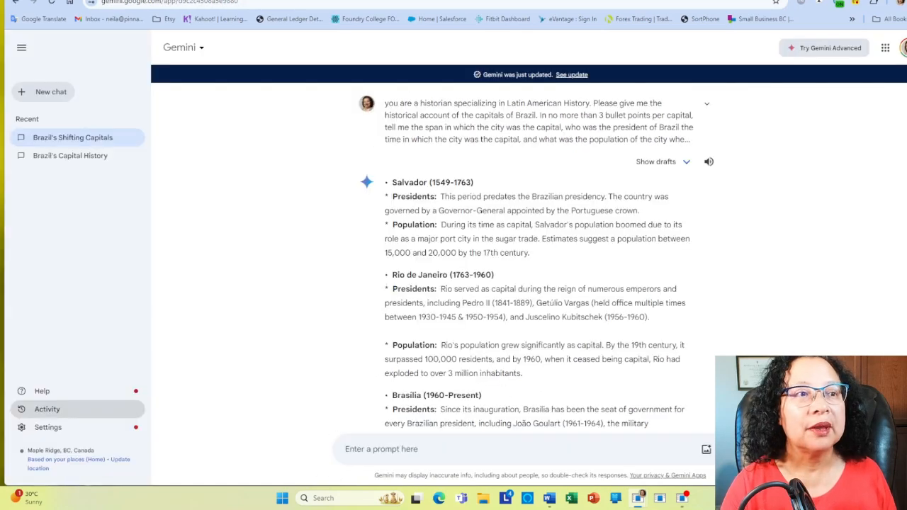
{"action": "left_click", "coordinate": [48, 430]}
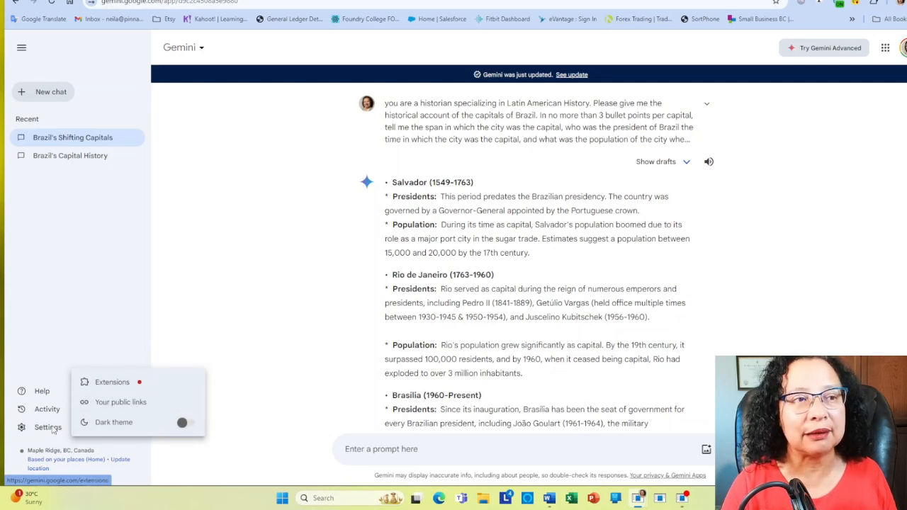
{"action": "left_click", "coordinate": [51, 357]}
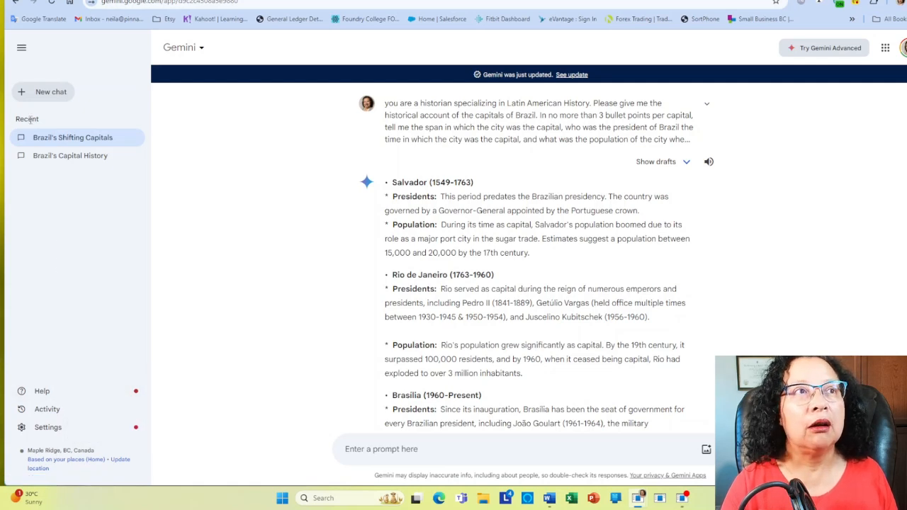
Collapse the sidebar and correct the prompt by inserting "at" before "the time in which the city was the capital", regenerating the answer.
{"action": "left_click", "coordinate": [21, 48]}
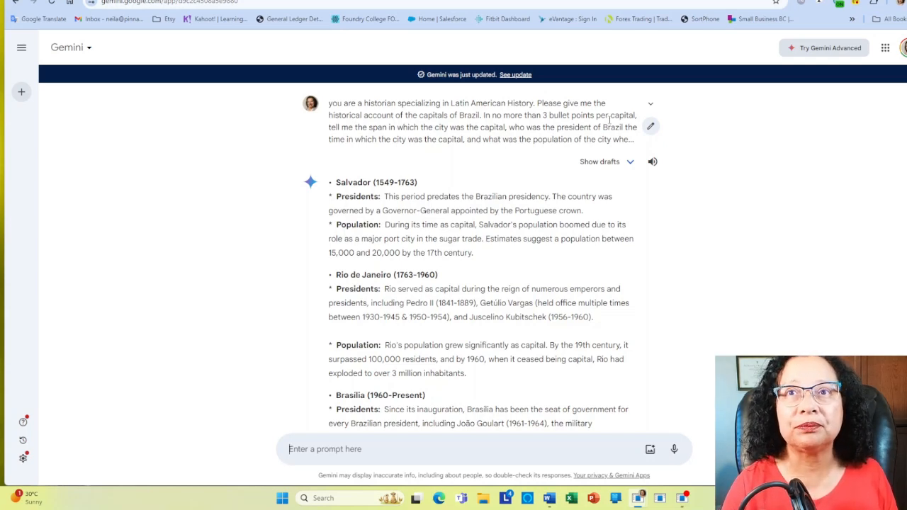
{"action": "left_click", "coordinate": [647, 125]}
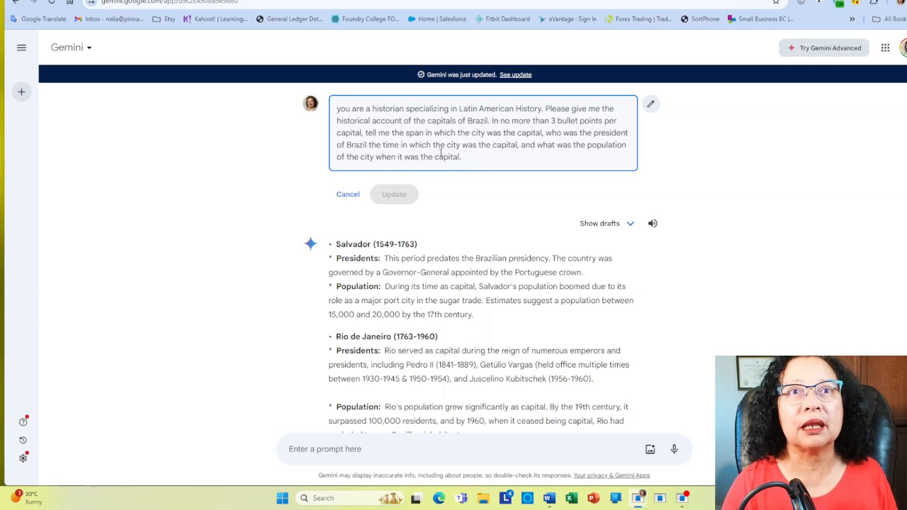
{"action": "left_click", "coordinate": [368, 144]}
{"action": "type", "text": "at"}
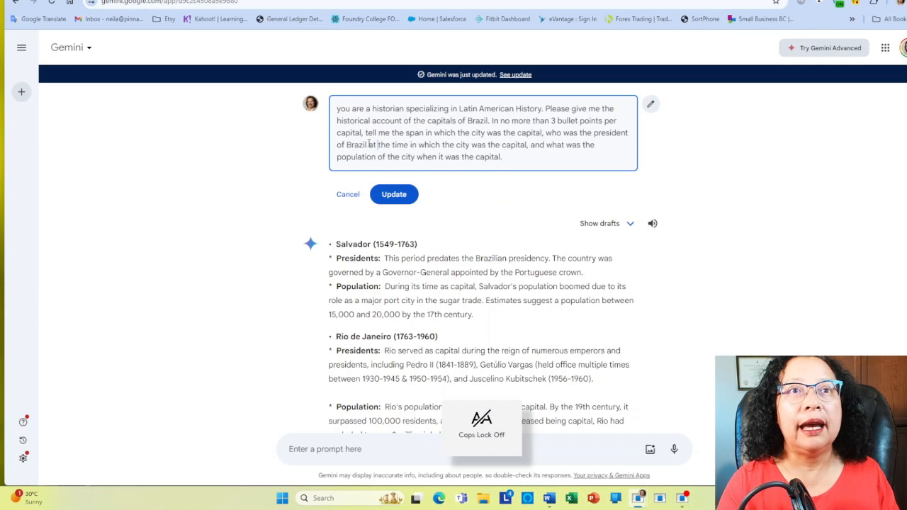
{"action": "left_click", "coordinate": [394, 195]}
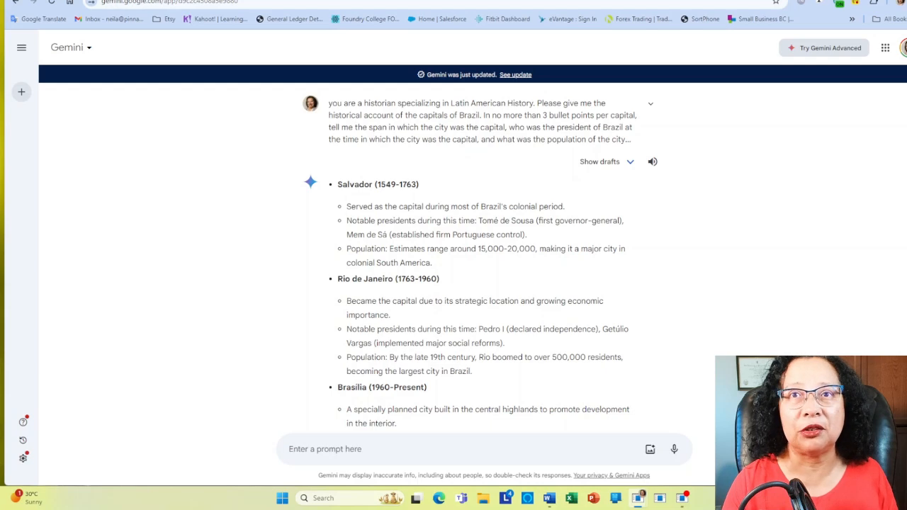
Read through the regenerated answer on Brazil's capitals, then show its alternative drafts and review Draft 2.
{"action": "scroll", "coordinate": [480, 259], "scroll_direction": "down", "scroll_amount": 1}
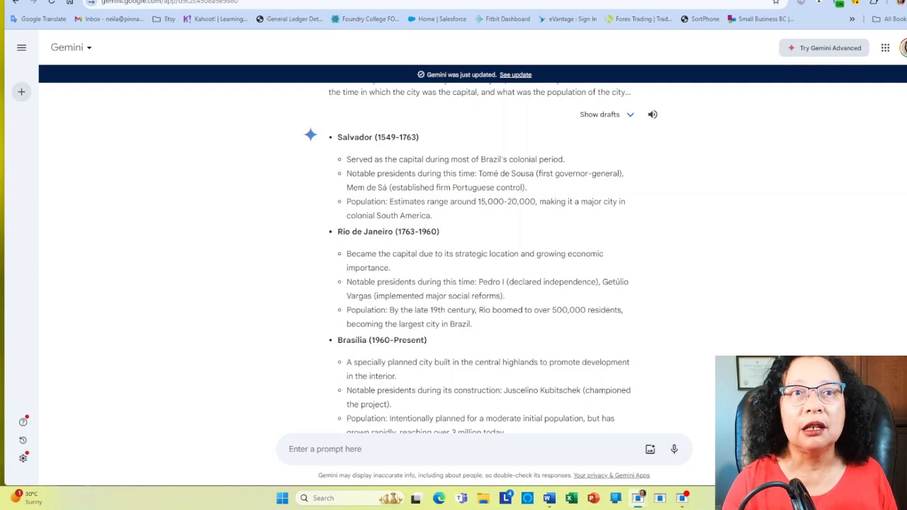
{"action": "scroll", "coordinate": [481, 258], "scroll_direction": "down", "scroll_amount": 1}
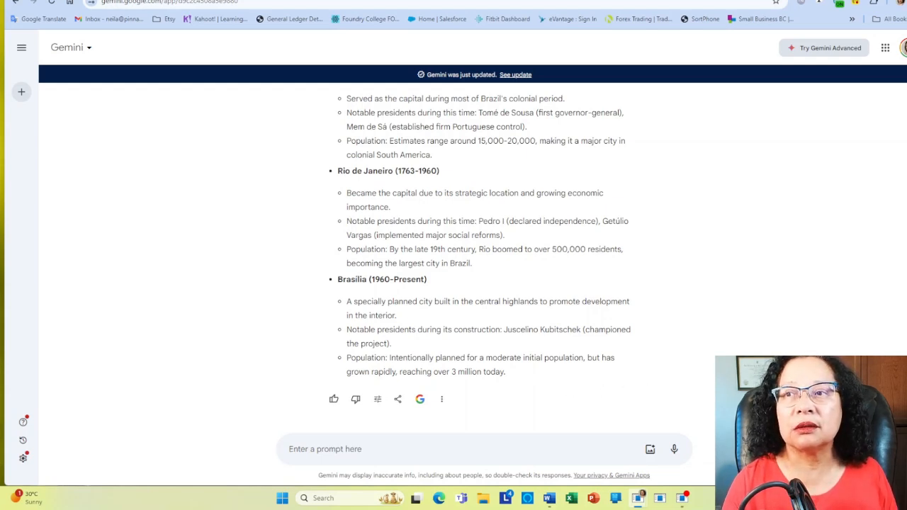
{"action": "scroll", "coordinate": [647, 280], "scroll_direction": "up", "scroll_amount": 3}
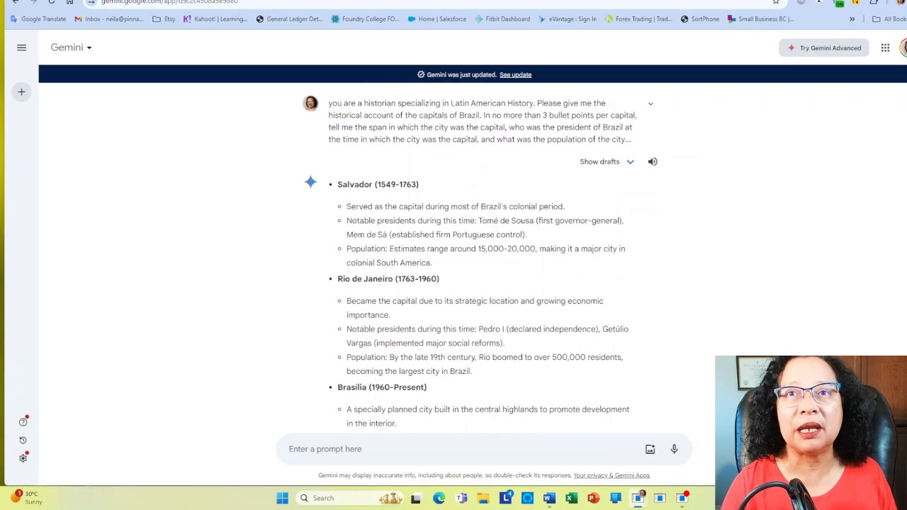
{"action": "left_click", "coordinate": [631, 164]}
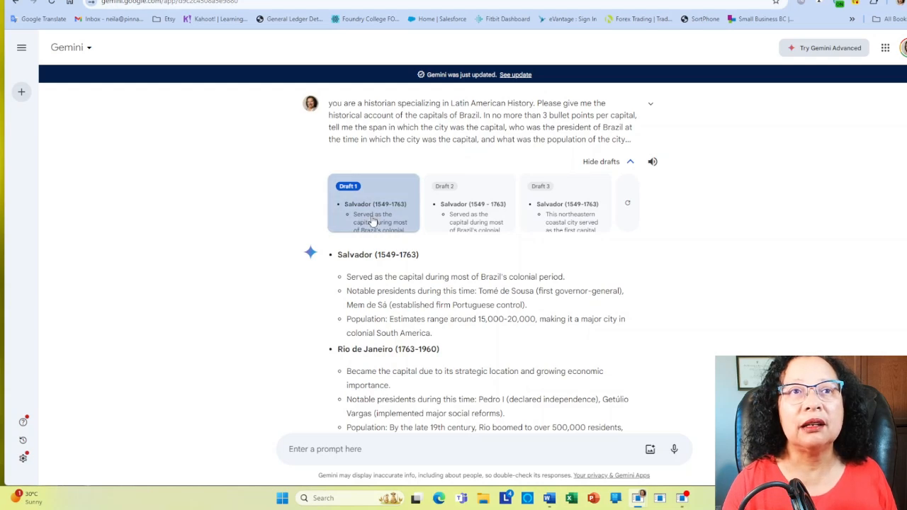
{"action": "left_click", "coordinate": [468, 220]}
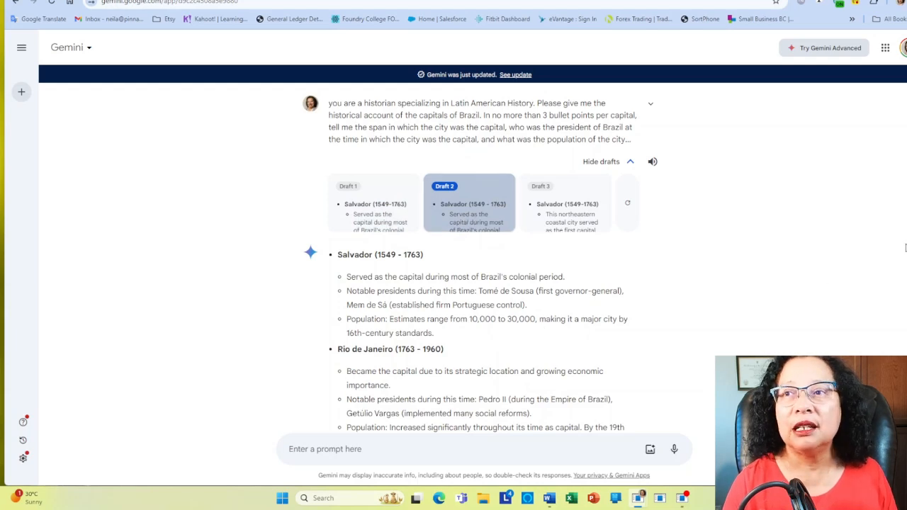
{"action": "scroll", "coordinate": [480, 269], "scroll_direction": "down", "scroll_amount": 2}
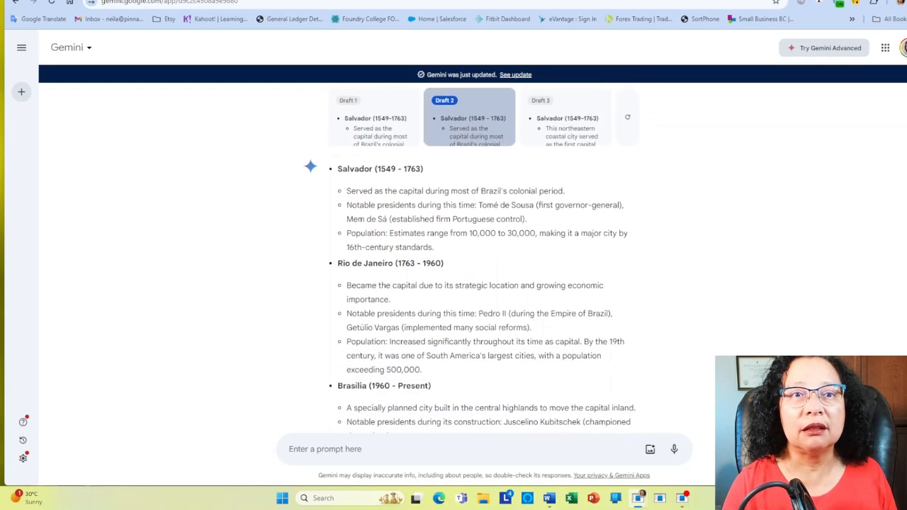
{"action": "scroll", "coordinate": [480, 262], "scroll_direction": "down", "scroll_amount": 1}
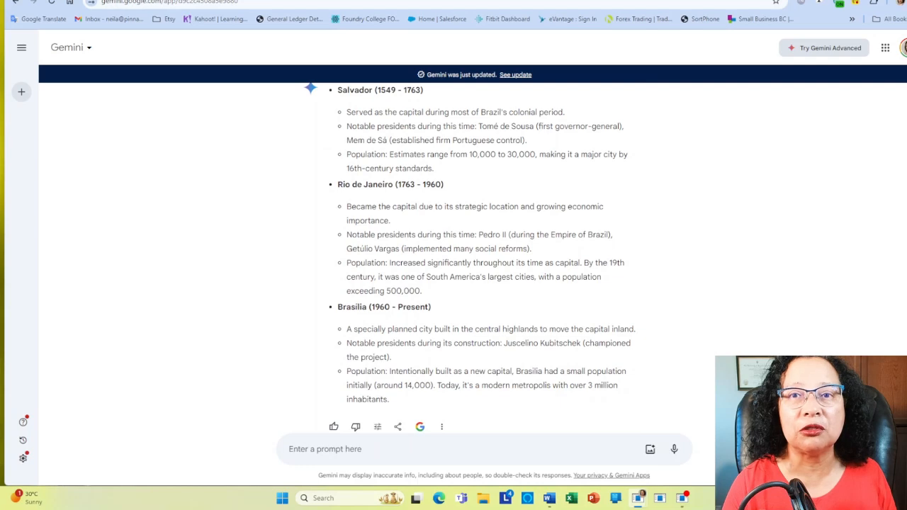
{"action": "scroll", "coordinate": [480, 263], "scroll_direction": "down", "scroll_amount": 1}
{"action": "scroll", "coordinate": [470, 259], "scroll_direction": "up", "scroll_amount": 2}
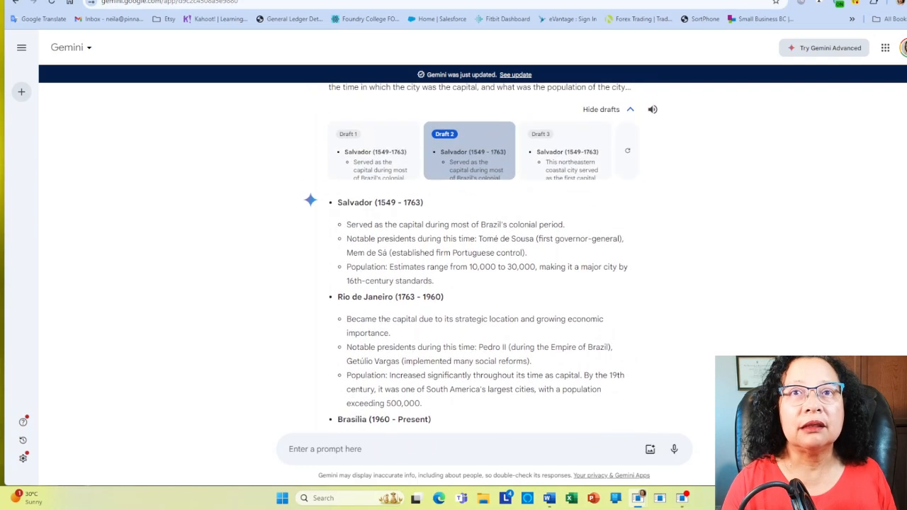
Switch the answer to Draft 3 and read it through to the Brasília section.
{"action": "left_click", "coordinate": [576, 169]}
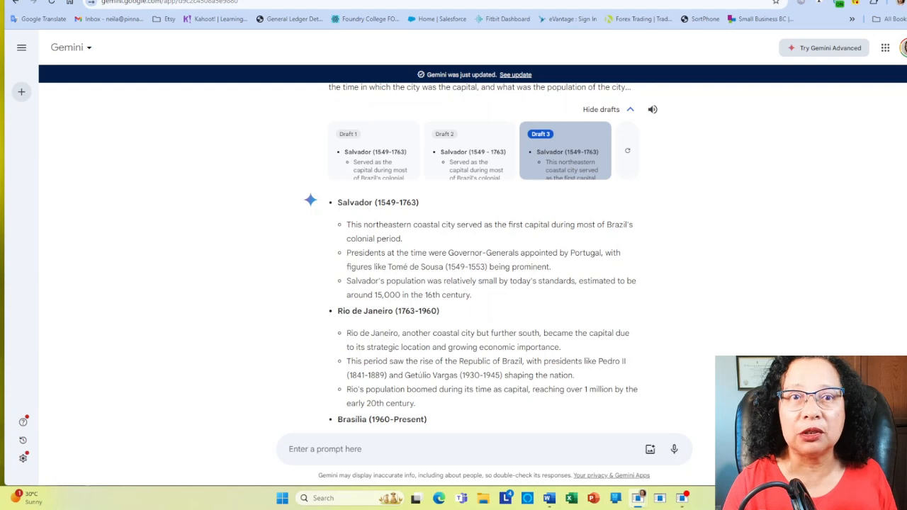
{"action": "scroll", "coordinate": [480, 258], "scroll_direction": "down", "scroll_amount": 2}
{"action": "scroll", "coordinate": [483, 261], "scroll_direction": "down", "scroll_amount": 1}
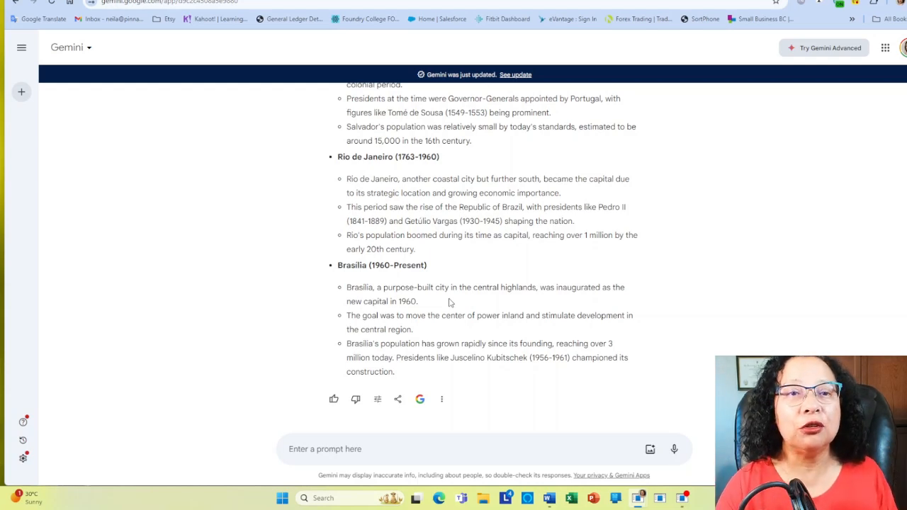
Double-check the Draft 3 answer against Google Search and read the explanation of the highlight colors.
{"action": "left_click", "coordinate": [421, 401]}
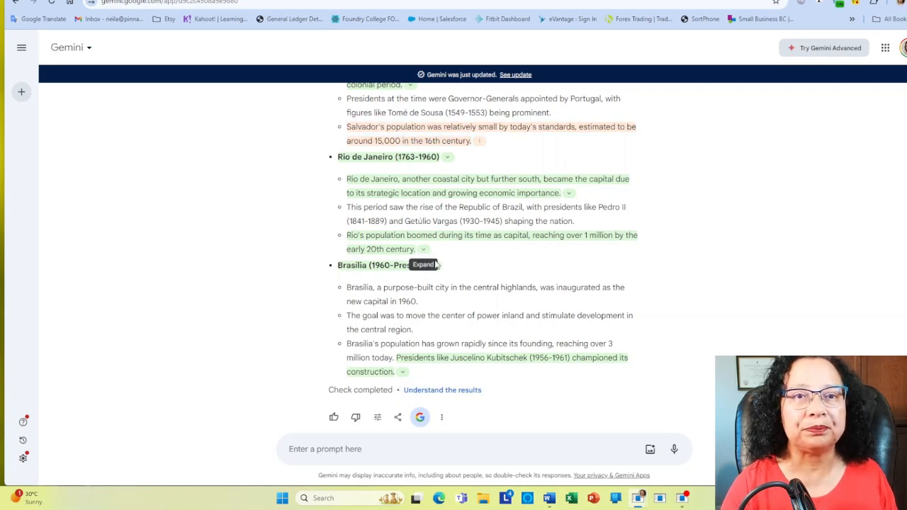
{"action": "left_click", "coordinate": [445, 391]}
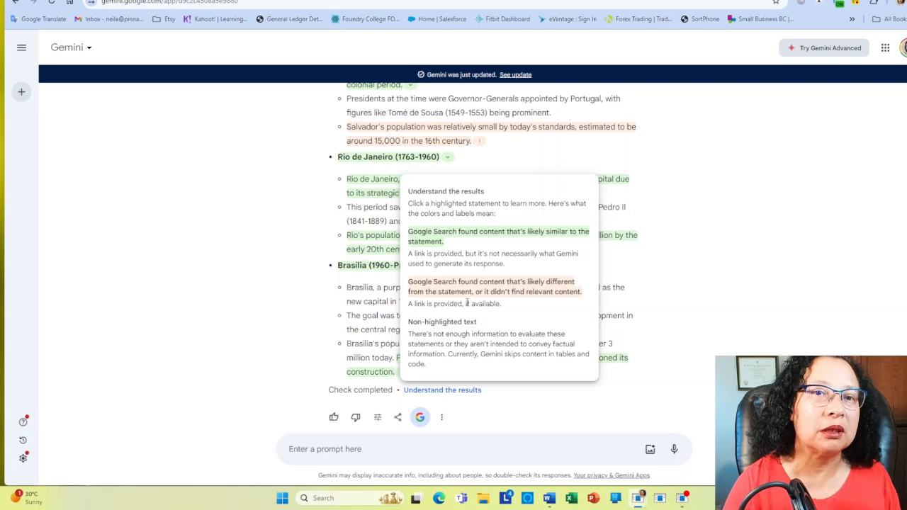
{"action": "left_click", "coordinate": [505, 418]}
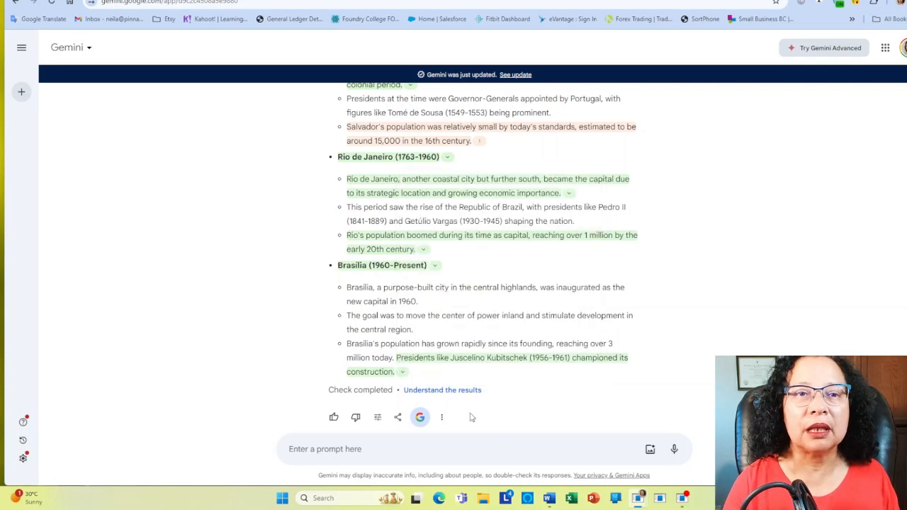
View the public page sharing dialog without creating a link, and look at the answer's draft email in Gmail.
{"action": "left_click", "coordinate": [398, 418]}
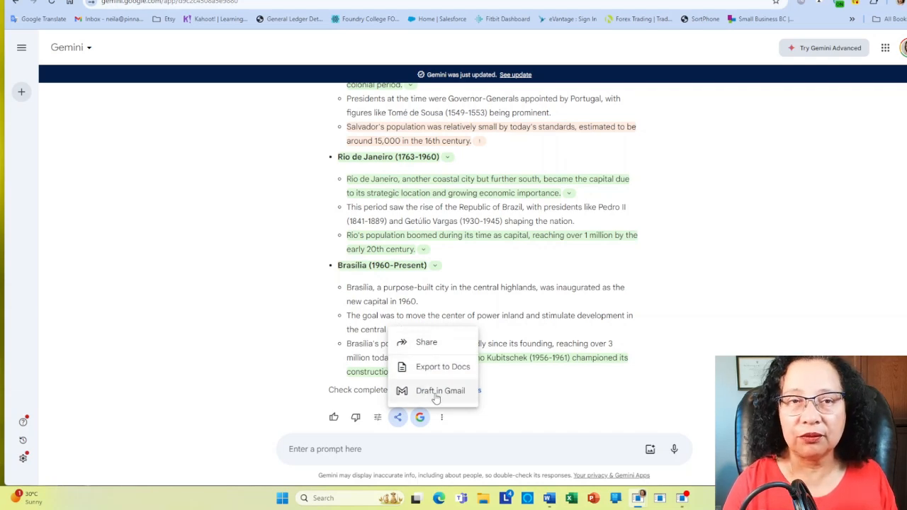
{"action": "left_click", "coordinate": [420, 346]}
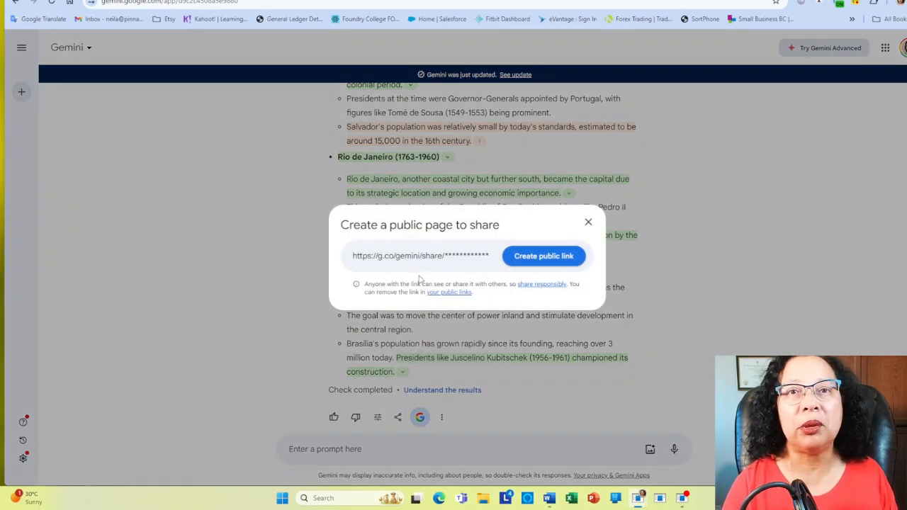
{"action": "left_click", "coordinate": [588, 223]}
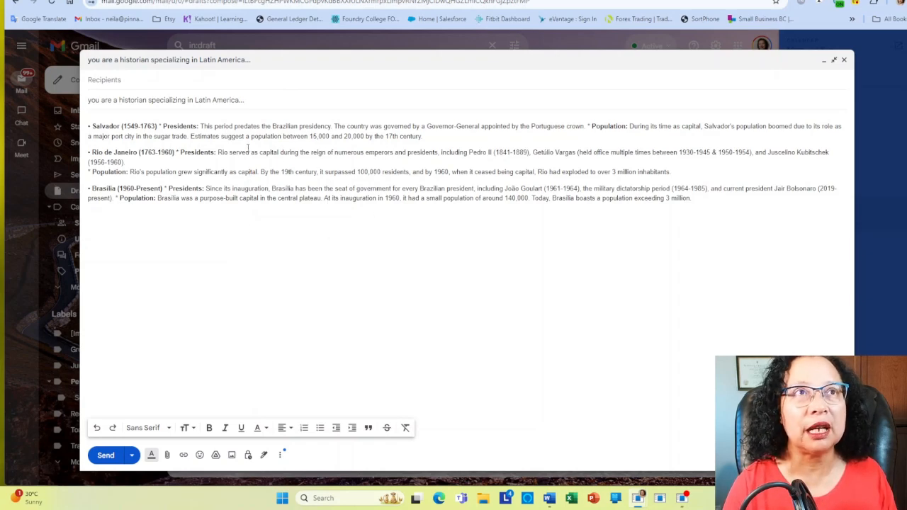
{"action": "left_click", "coordinate": [197, 0]}
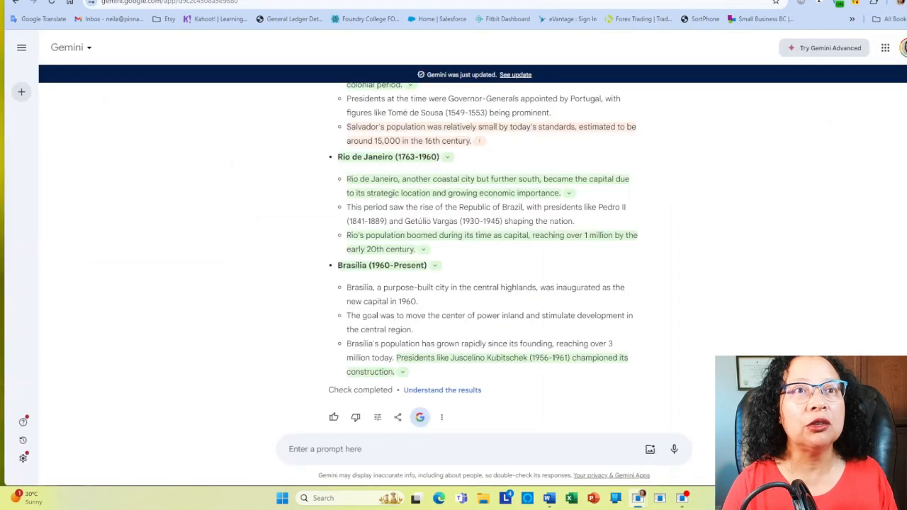
Export the checked answer to Google Docs, view the new document and return to the Gemini chat.
{"action": "left_click", "coordinate": [397, 419]}
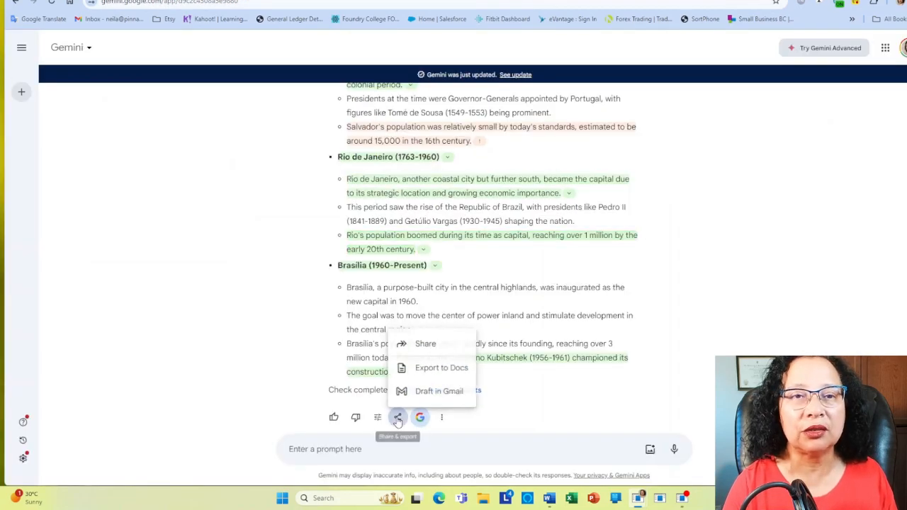
{"action": "left_click", "coordinate": [436, 369]}
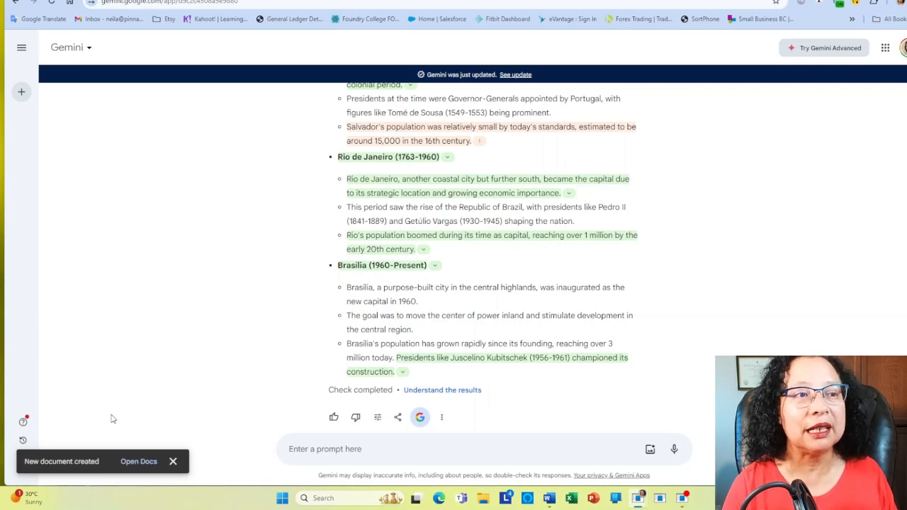
{"action": "left_click", "coordinate": [138, 462]}
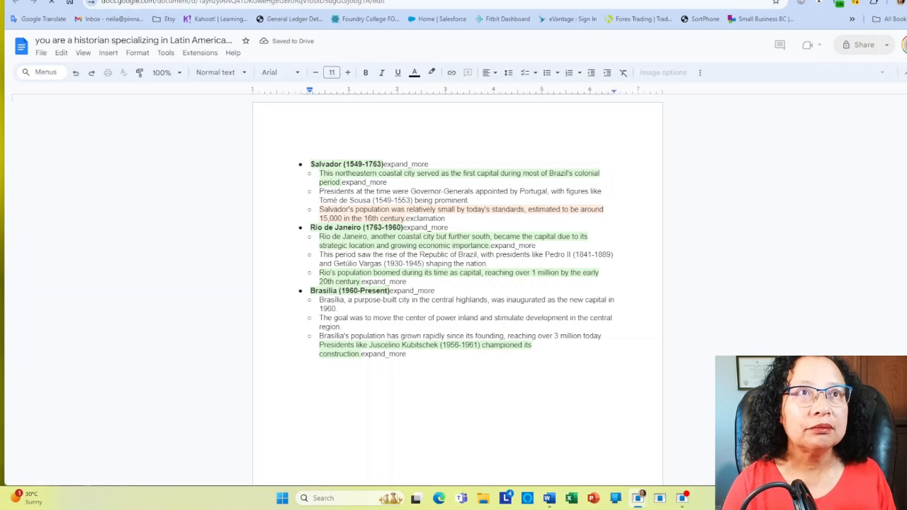
{"action": "left_click", "coordinate": [283, 0]}
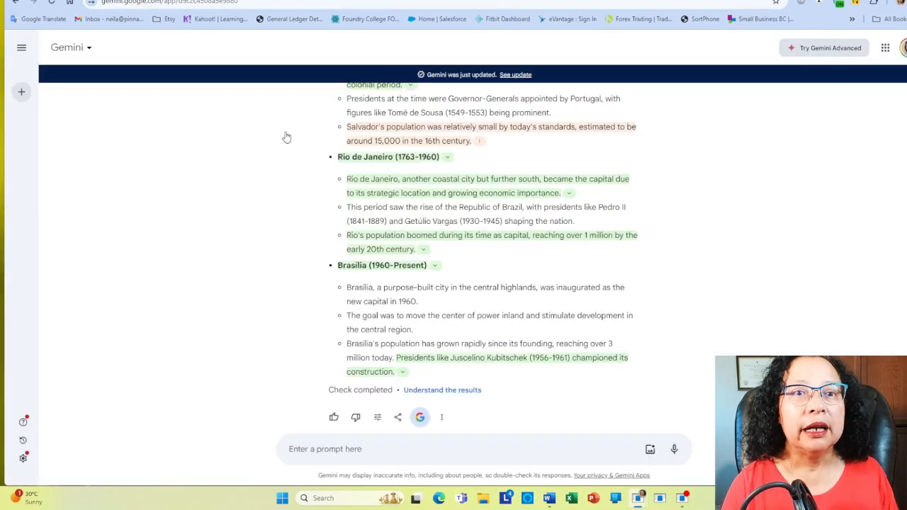
Modify the answer to a longer version and read through the expanded text.
{"action": "left_click", "coordinate": [378, 418]}
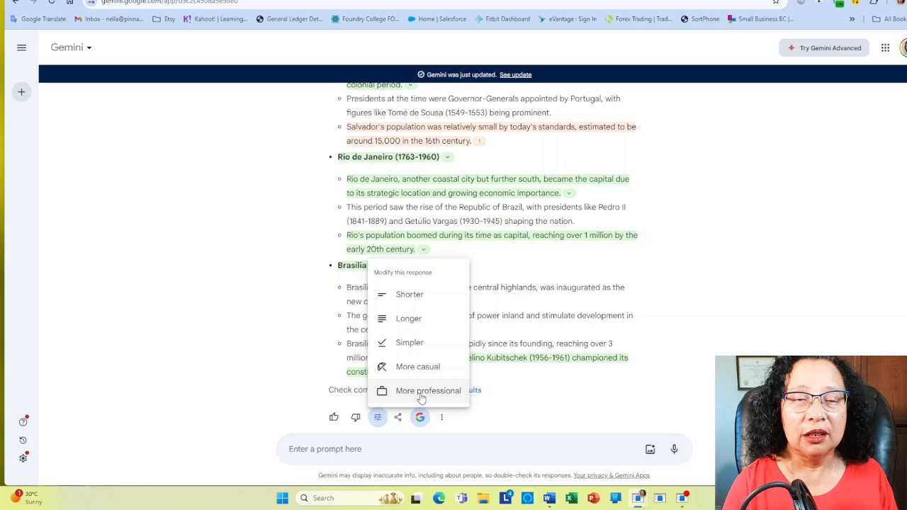
{"action": "left_click", "coordinate": [408, 320]}
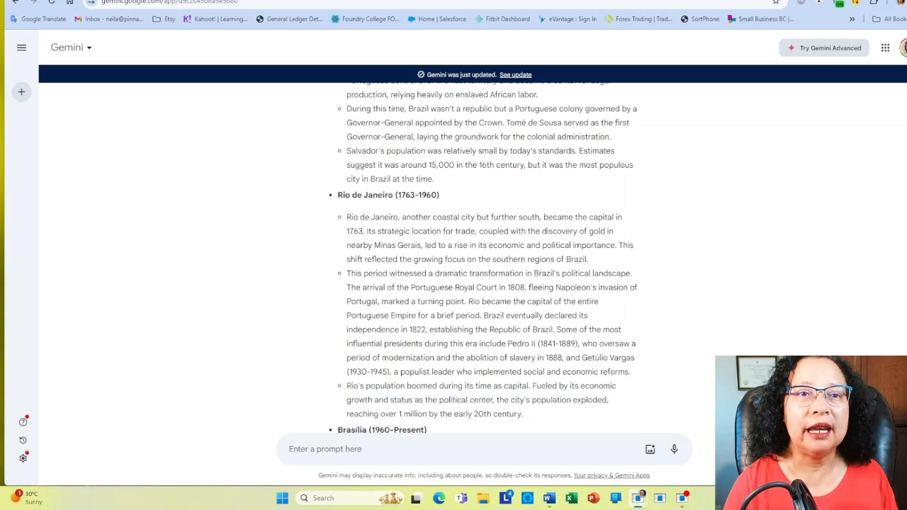
{"action": "scroll", "coordinate": [484, 255], "scroll_direction": "down", "scroll_amount": 2}
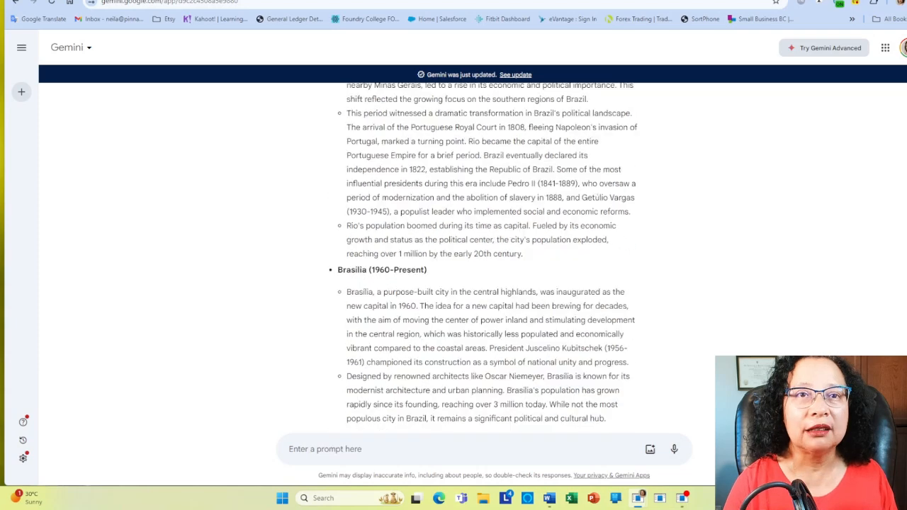
{"action": "scroll", "coordinate": [484, 255], "scroll_direction": "down", "scroll_amount": 1}
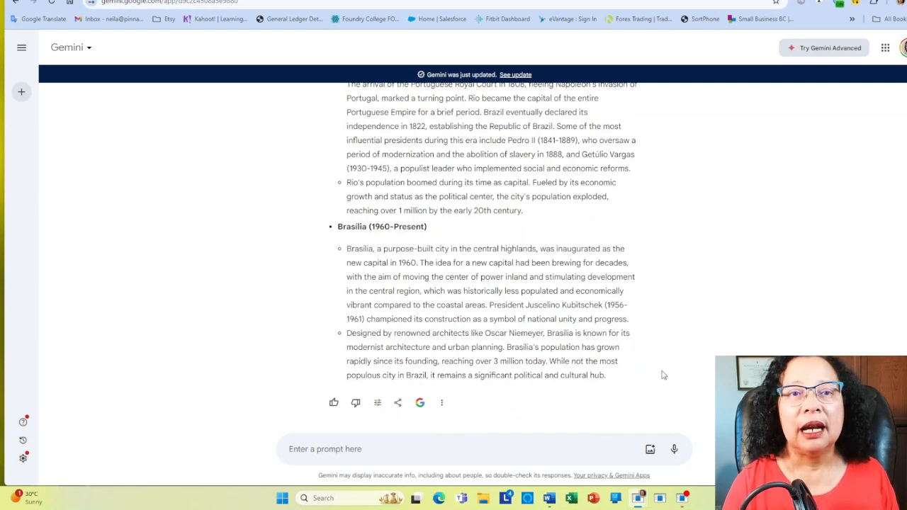
View the additional options for the longer answer, such as copying or reporting a legal issue, and close them.
{"action": "left_click", "coordinate": [440, 403]}
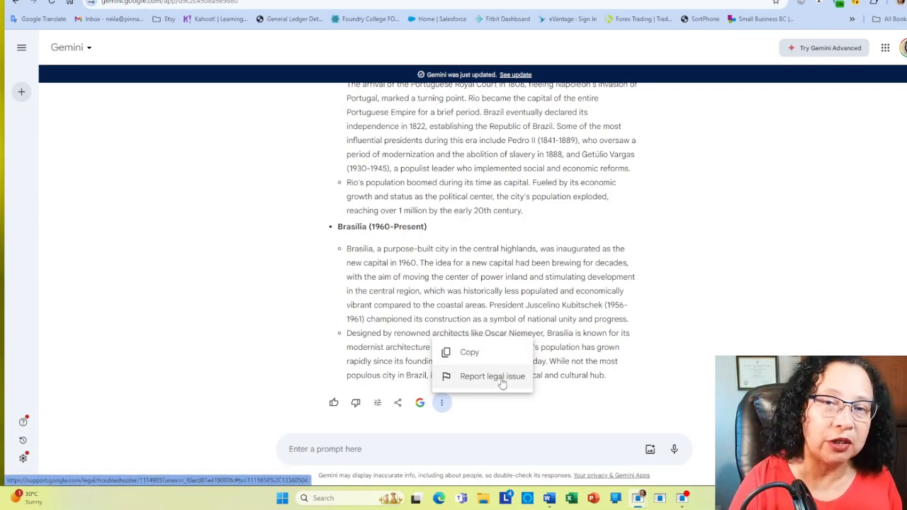
{"action": "left_click", "coordinate": [665, 390]}
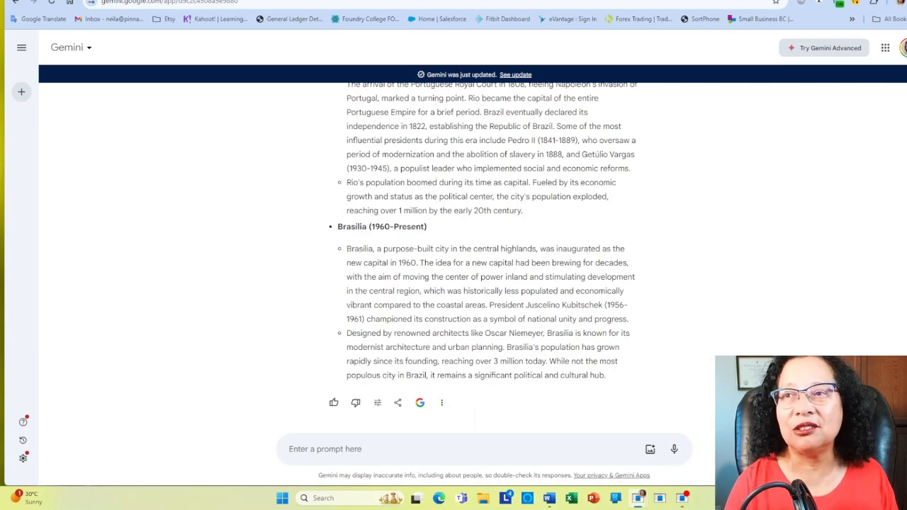
{"action": "scroll", "coordinate": [489, 255], "scroll_direction": "up", "scroll_amount": 5}
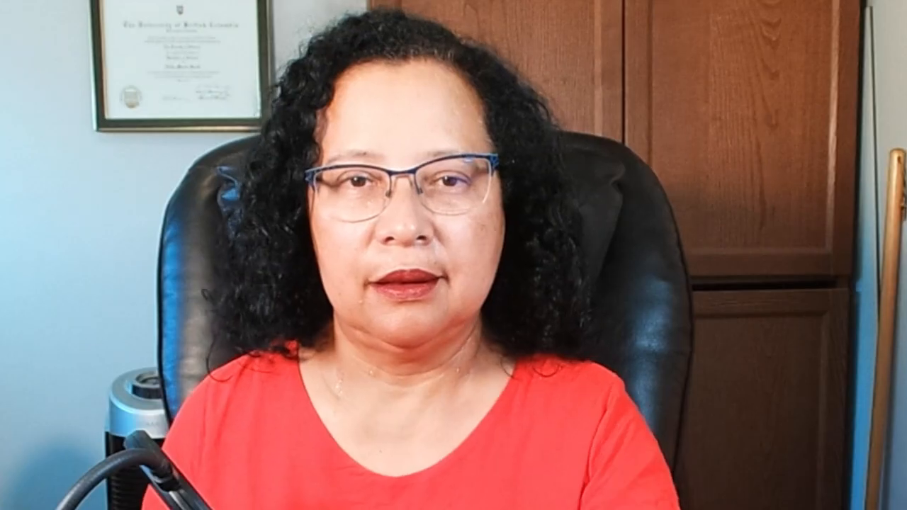